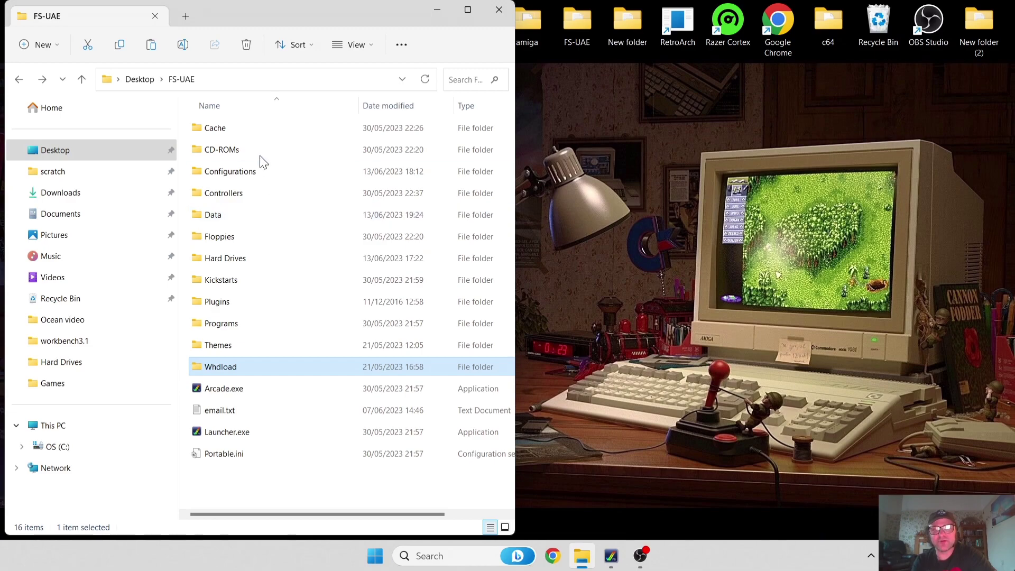
Open the G games folder inside Hard Drives, Software, Games of the FS-UAE folder.
double_click(281, 259)
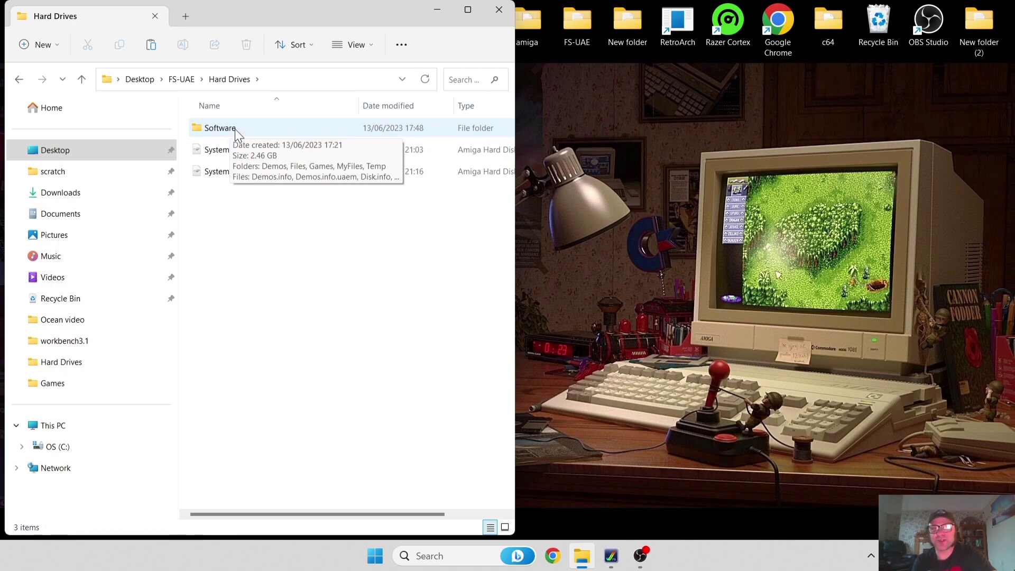
double_click(234, 129)
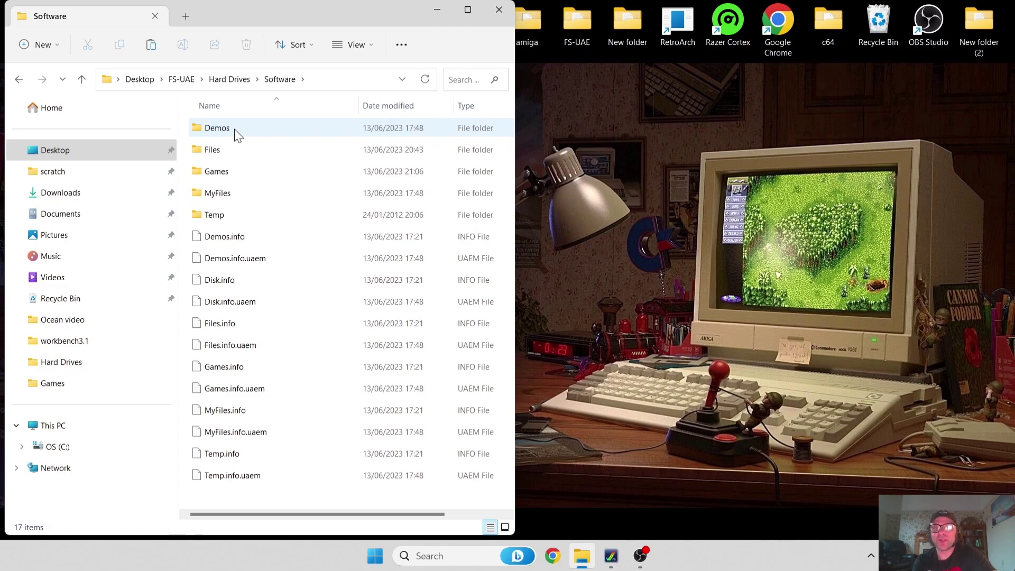
double_click(224, 176)
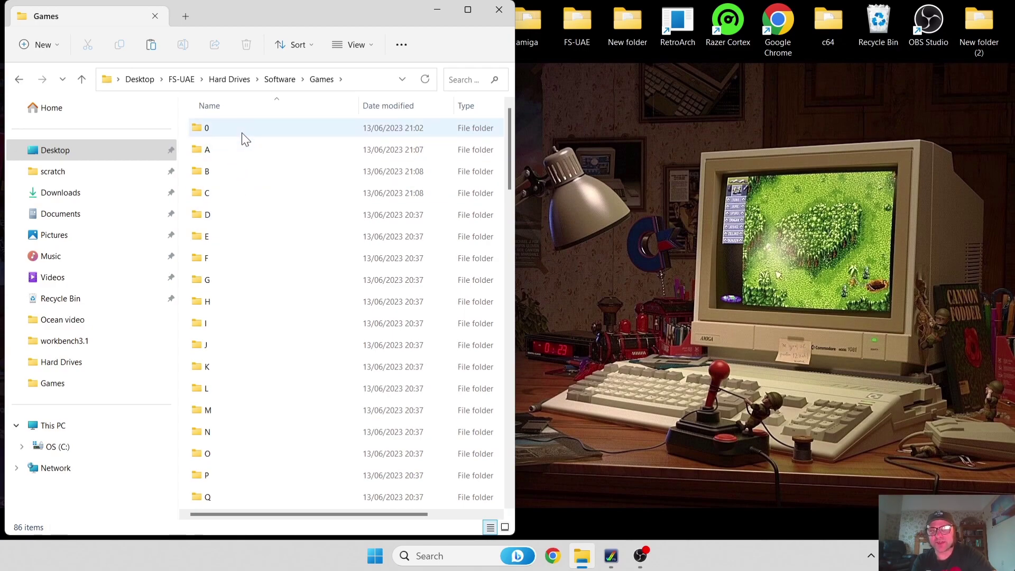
double_click(250, 274)
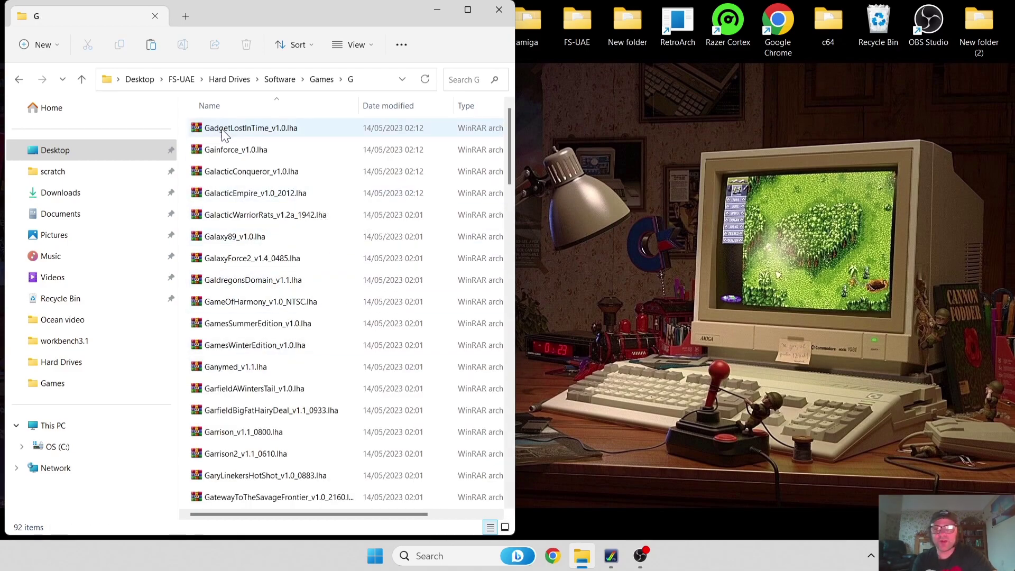
Extract the five archives from GadgetLostInTime_v1.0.lha through GalacticWarriorRats_v1.2a_1942.lha into the G folder with WinRAR.
mouse_move(222, 152)
mouse_move(356, 214)
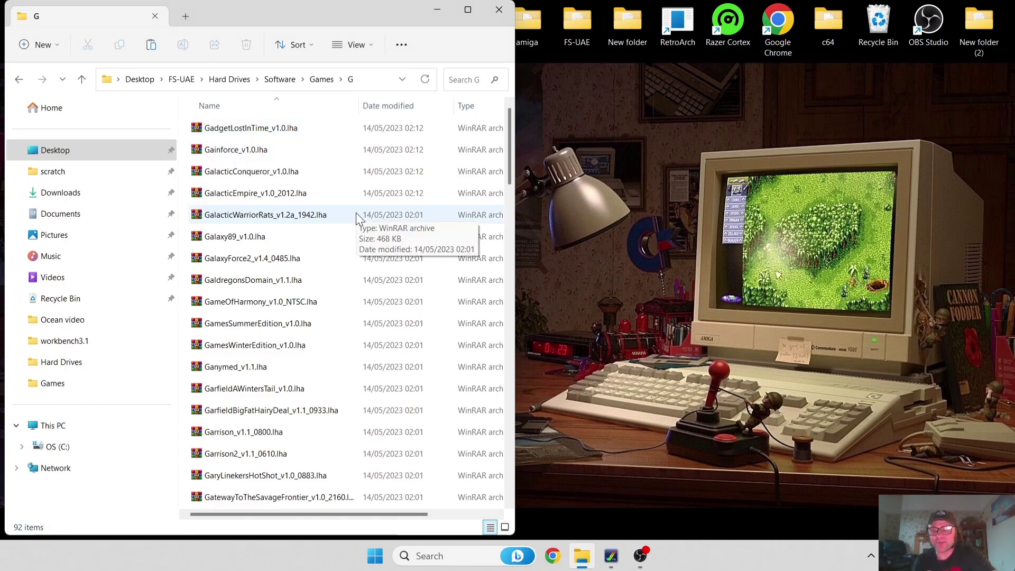
mouse_move(312, 193)
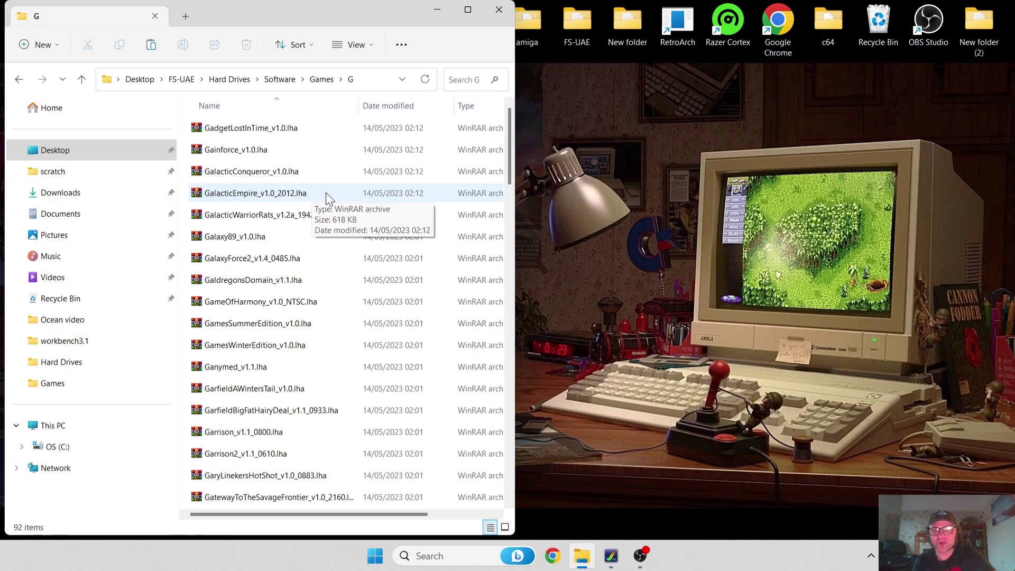
left_click(249, 132)
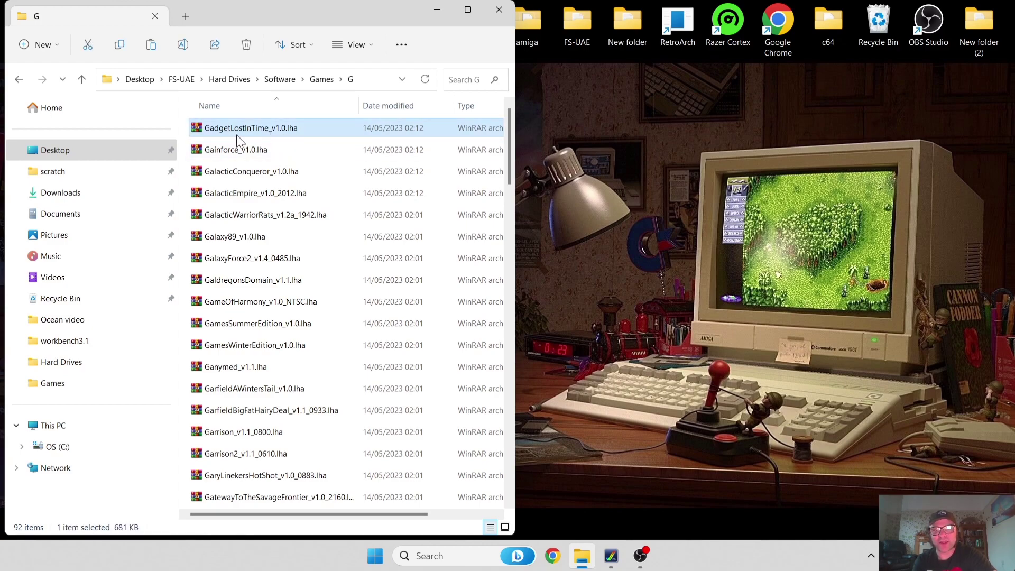
left_click_drag(184, 128, 246, 217)
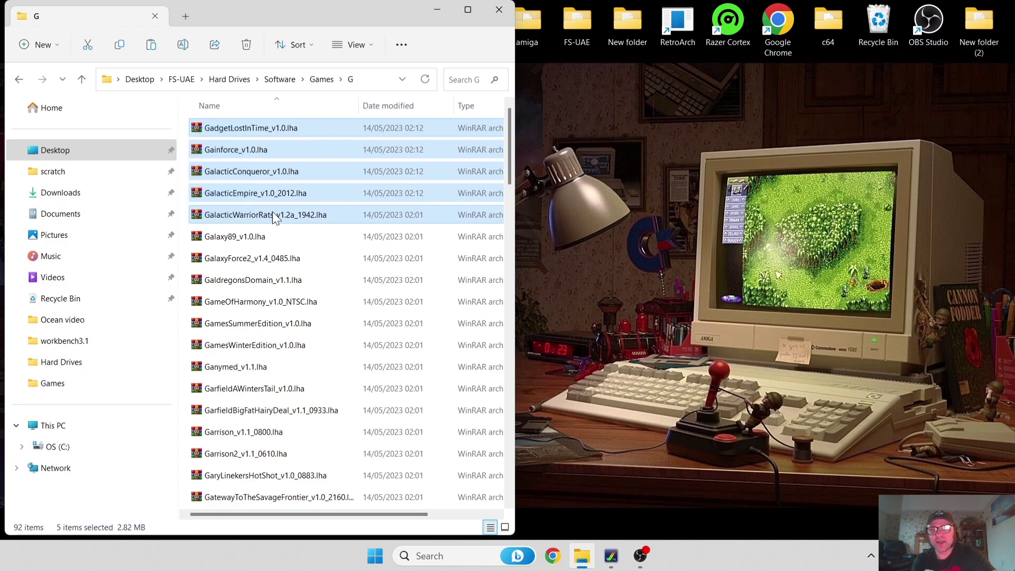
right_click(231, 127)
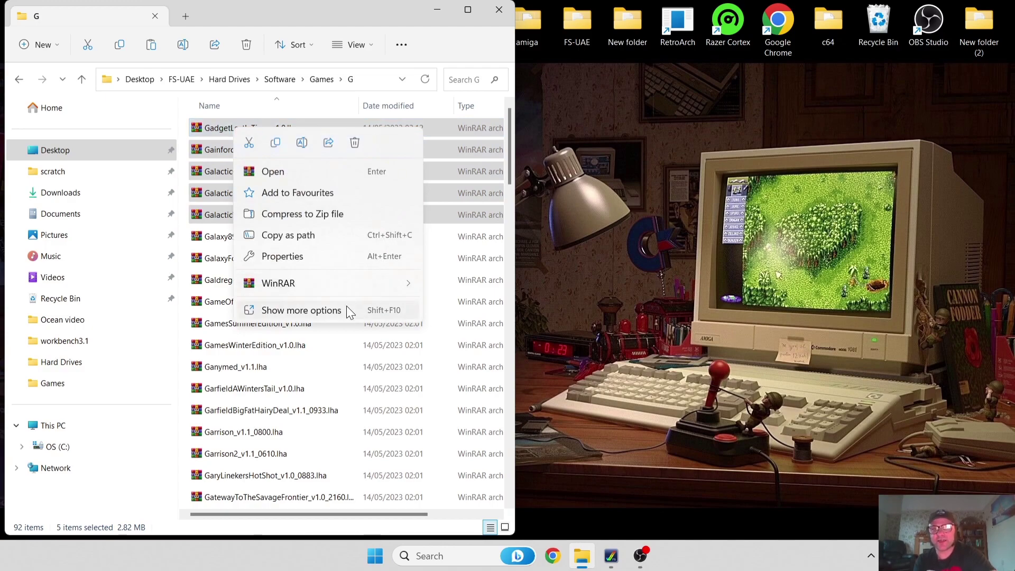
mouse_move(350, 289)
left_click(481, 417)
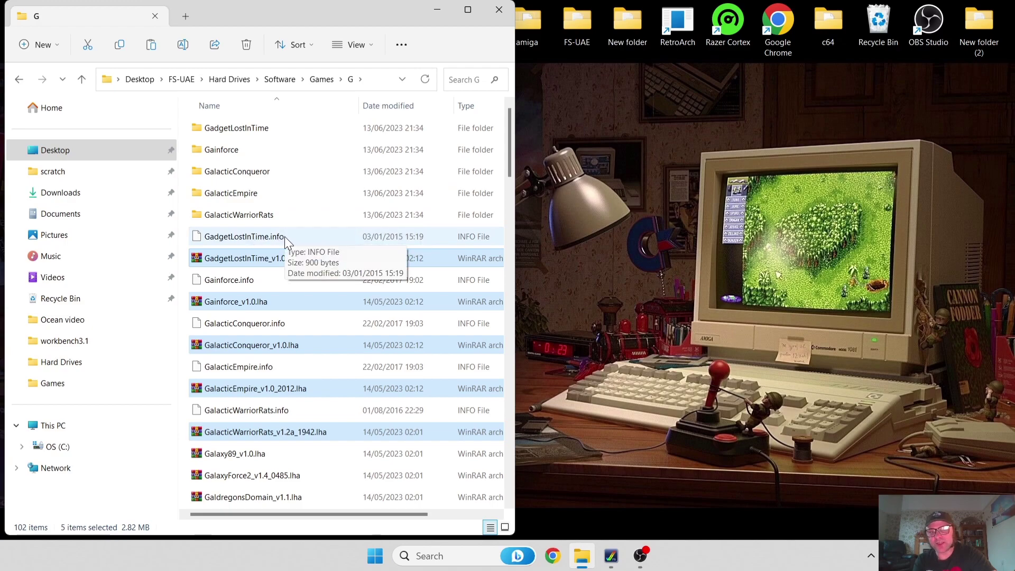
Delete the five extracted .lha archives and inspect the contents of the GadgetLostInTime folder, closing the file window.
right_click(261, 257)
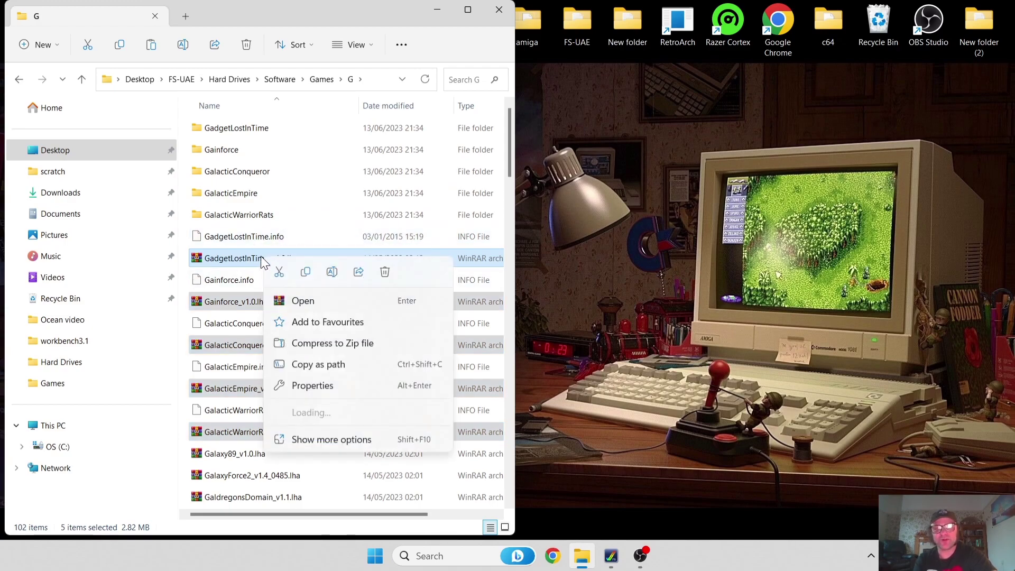
left_click(381, 273)
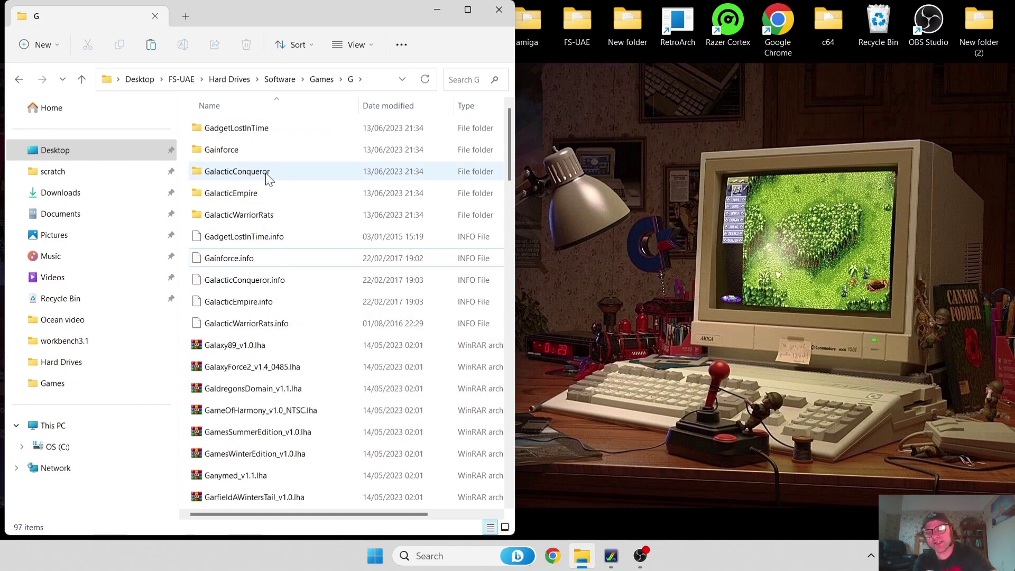
double_click(269, 131)
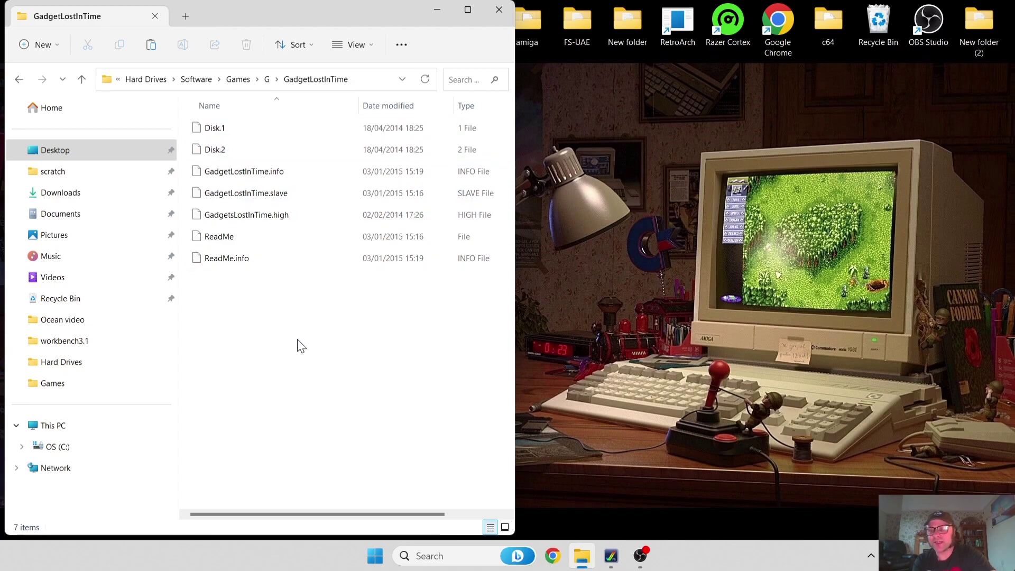
left_click(499, 10)
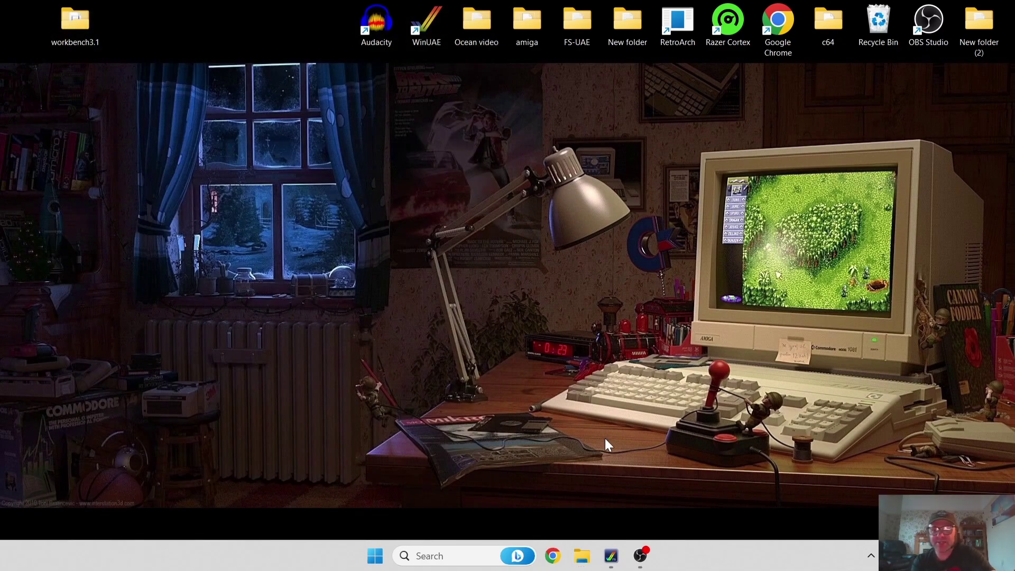
Switch to the running Amiga Workbench emulator and launch iGame from the WHDLoad programs.
left_click(614, 558)
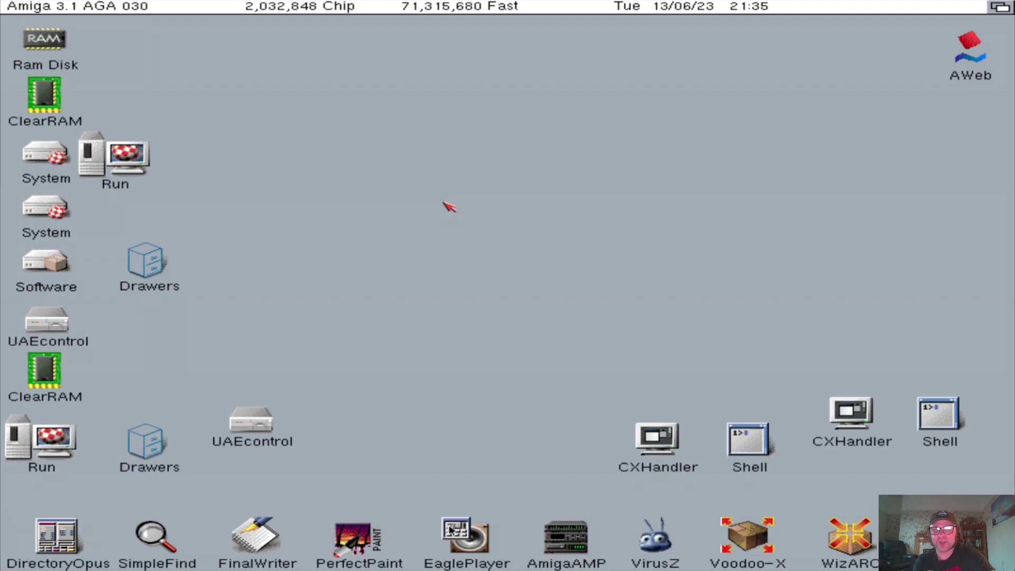
right_click(445, 203)
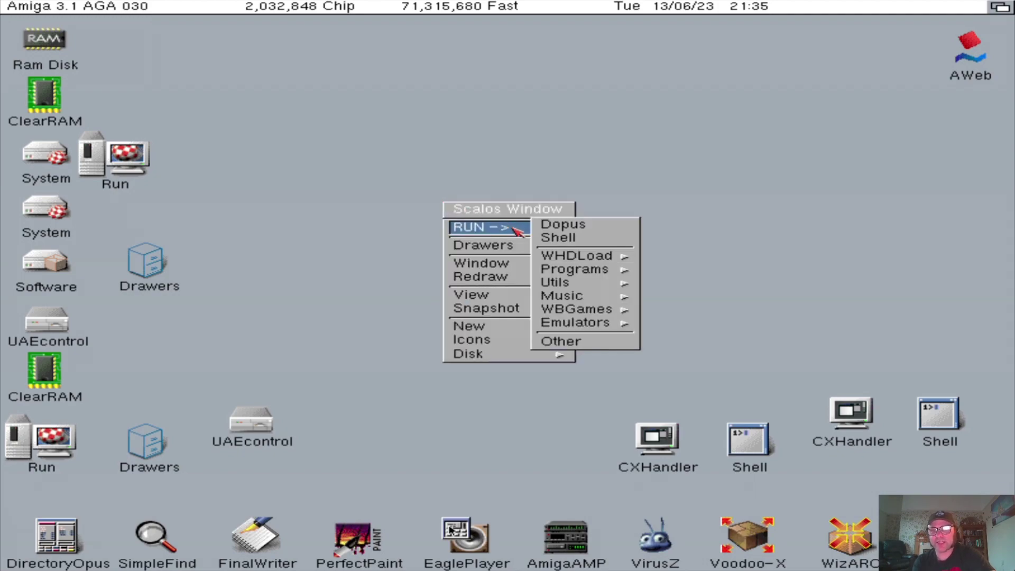
mouse_move(521, 229)
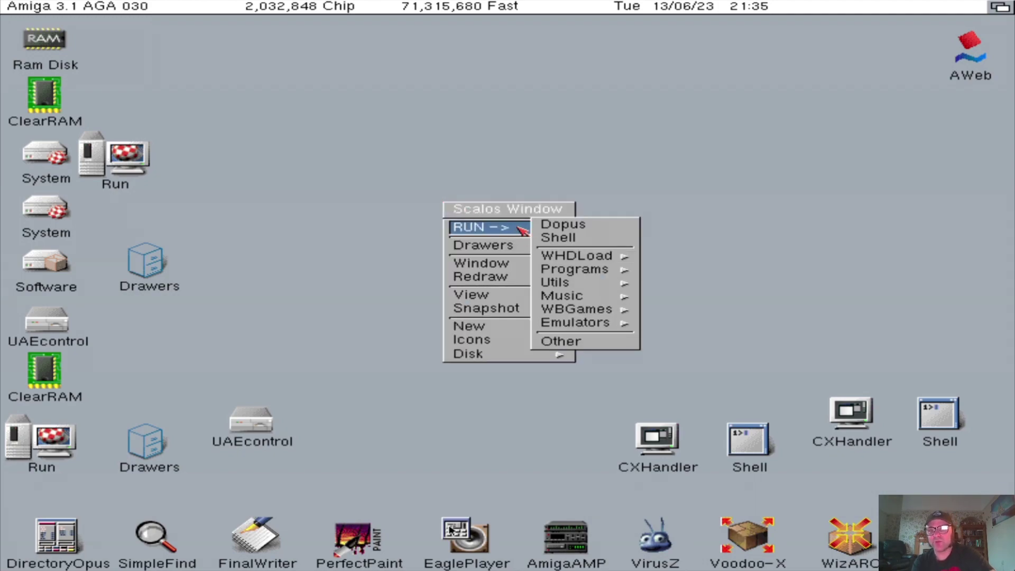
mouse_move(593, 255)
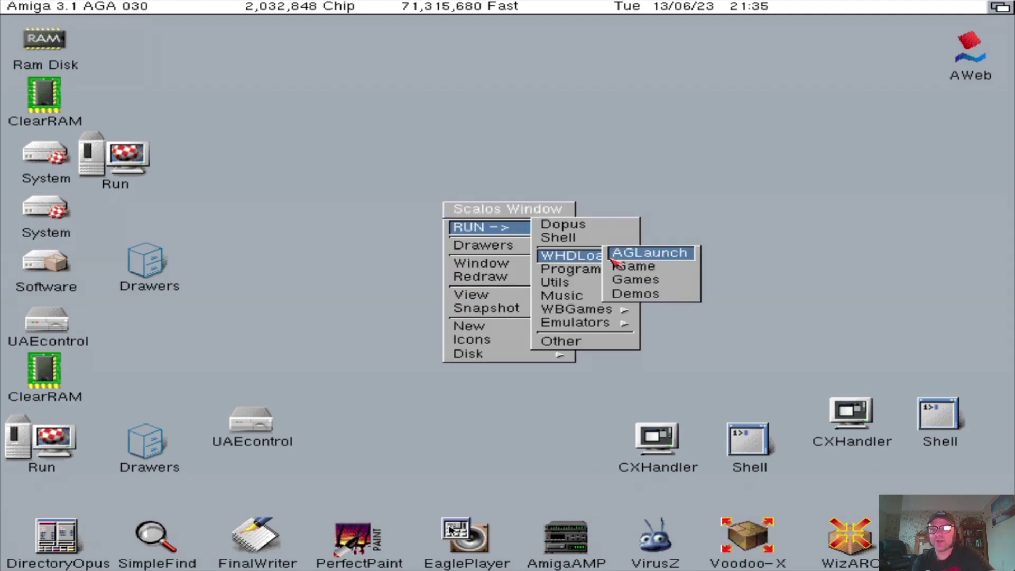
left_click(669, 268)
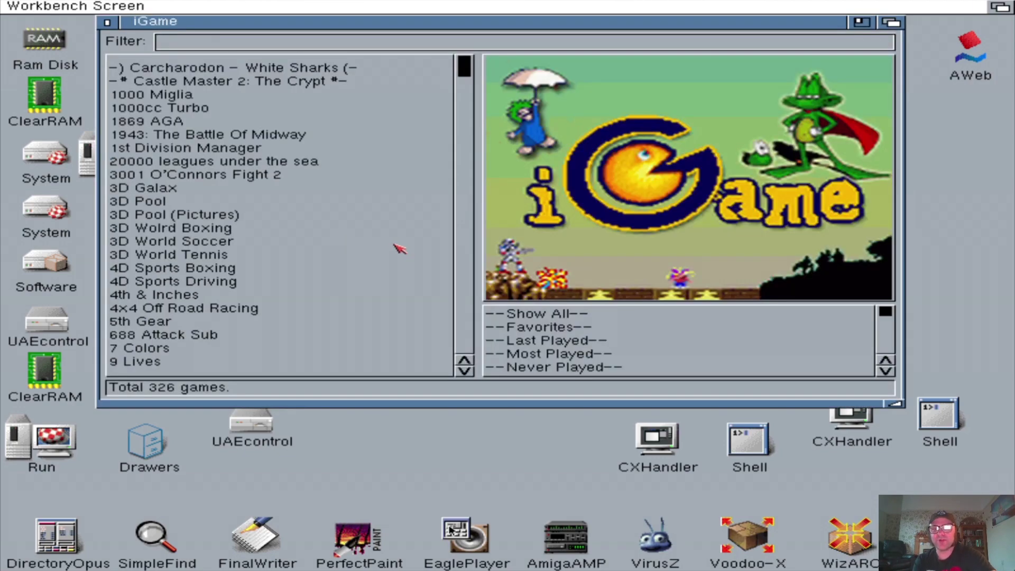
Open the games repositories settings of iGame.
right_click(205, 4)
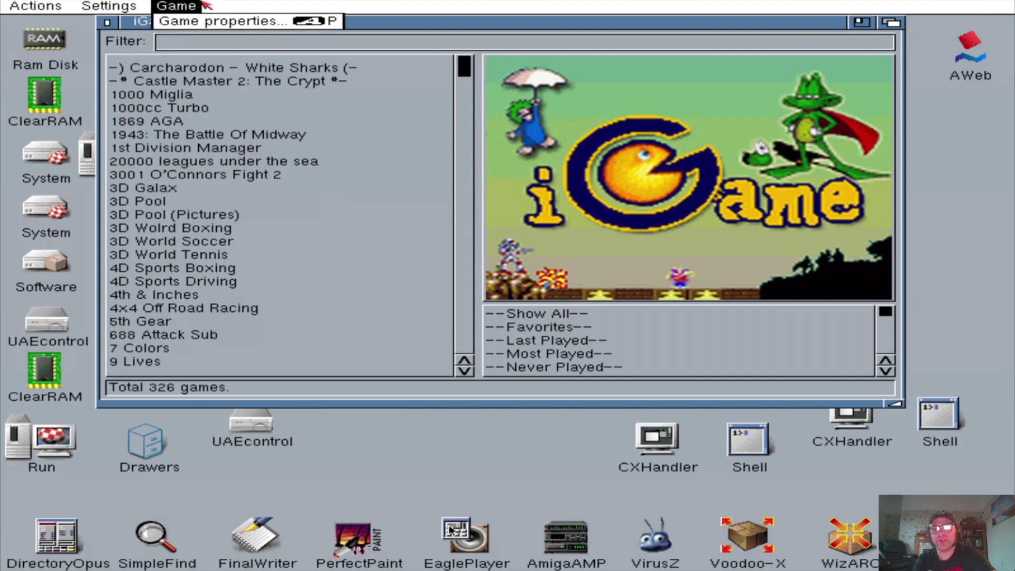
mouse_move(84, 5)
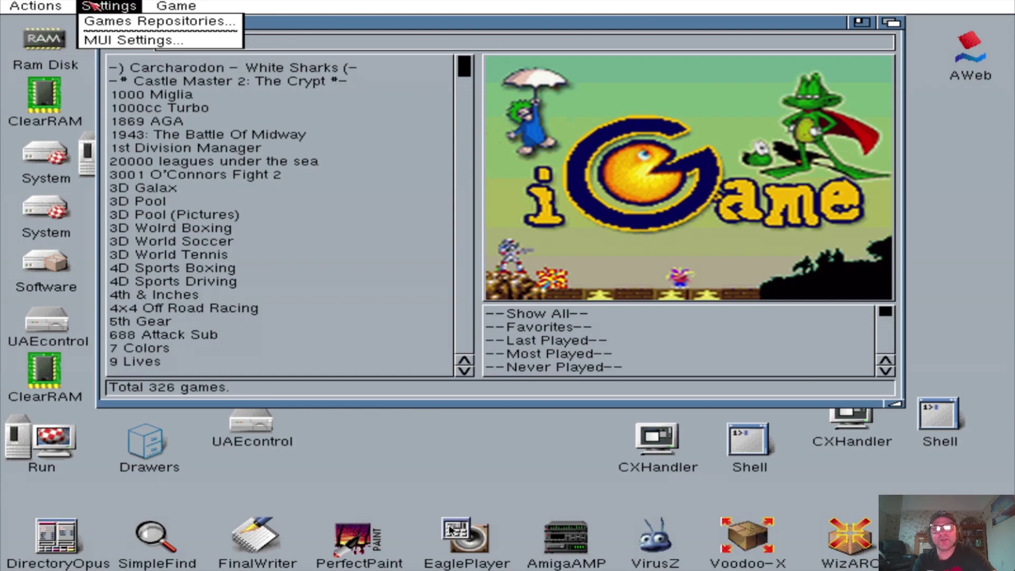
right_click(109, 22)
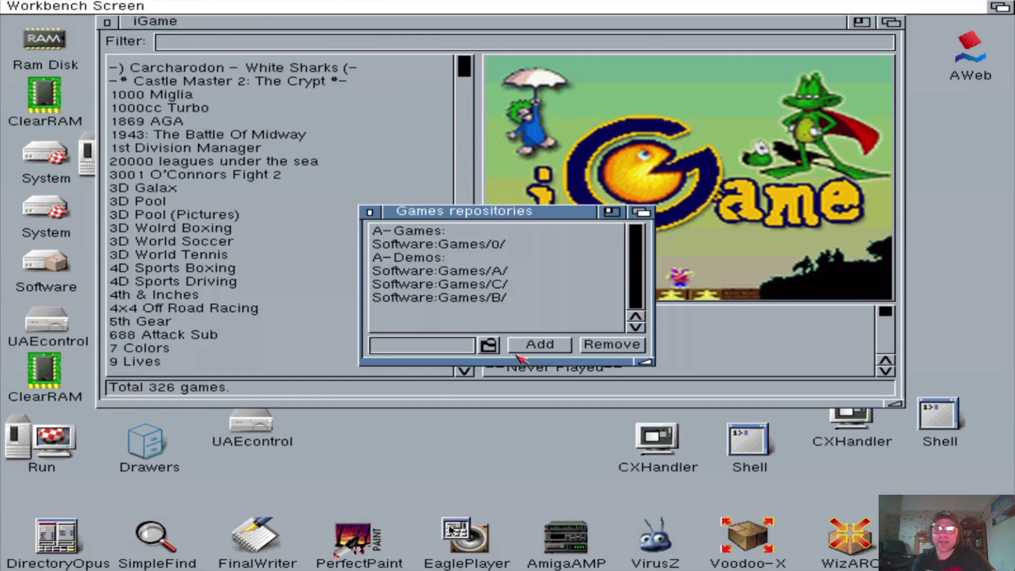
Add the directory Software:Games/G/ to the games repositories and close the repositories window.
left_click(488, 346)
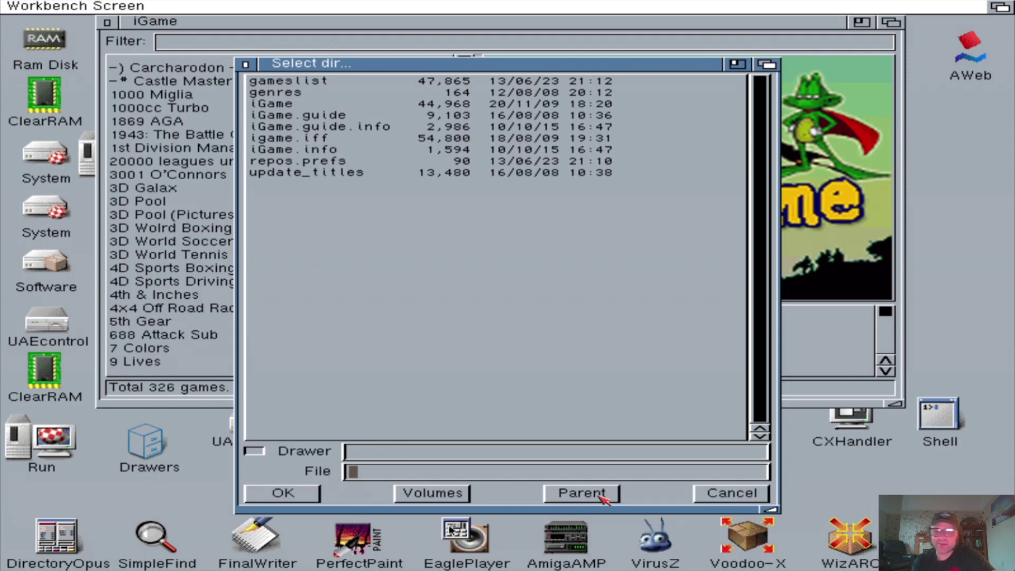
left_click(582, 492)
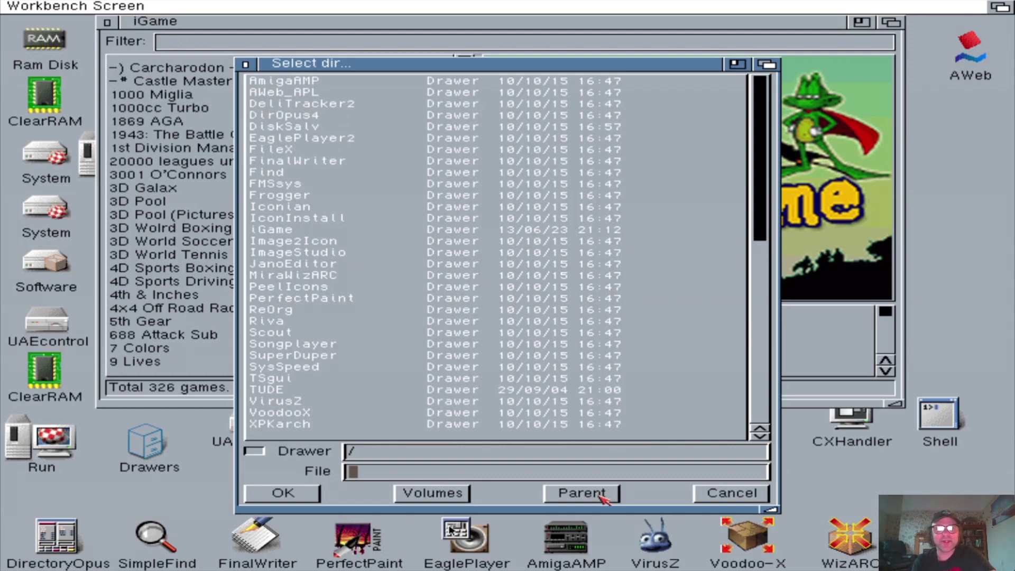
left_click(582, 493)
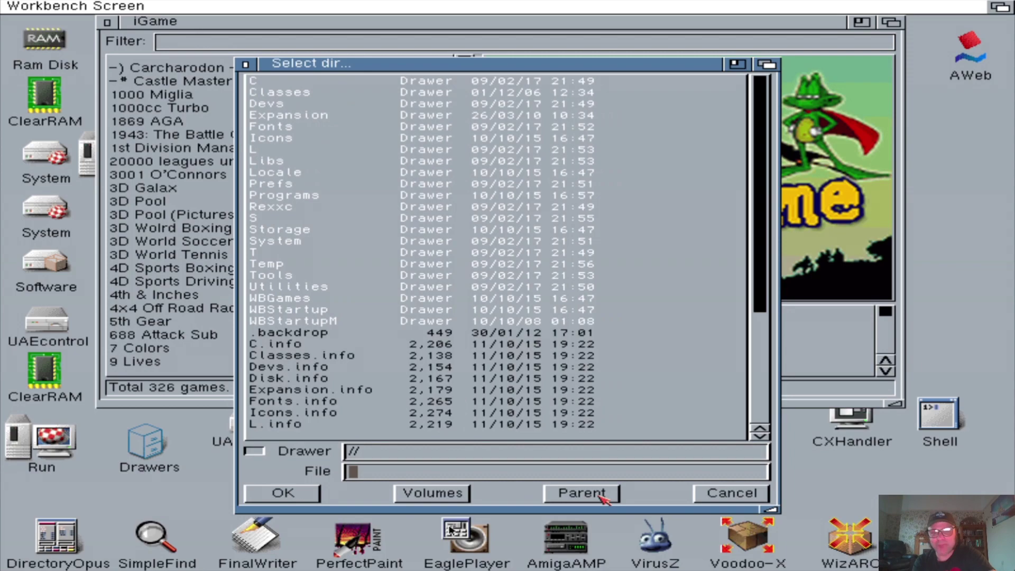
left_click(602, 496)
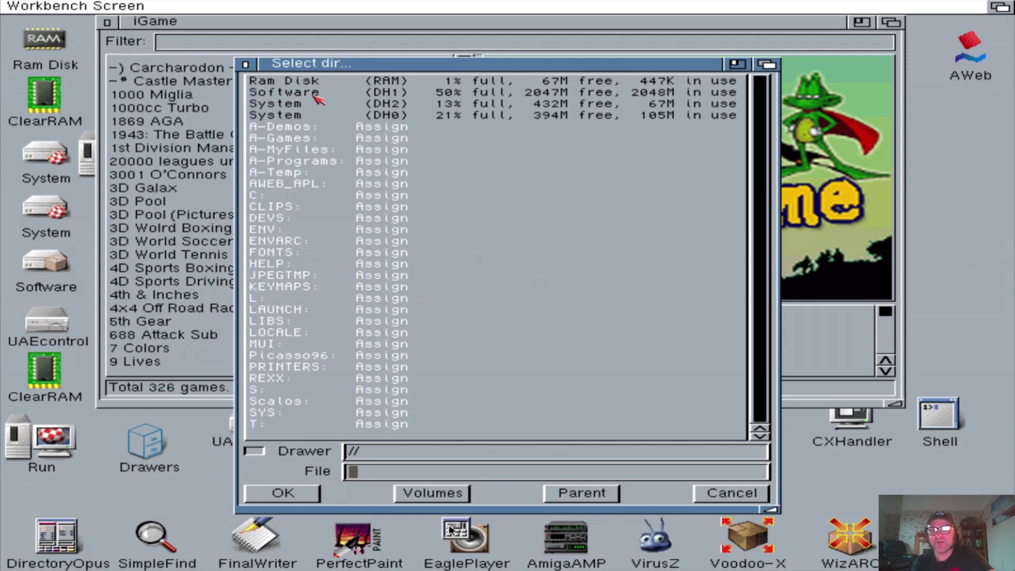
left_click(394, 96)
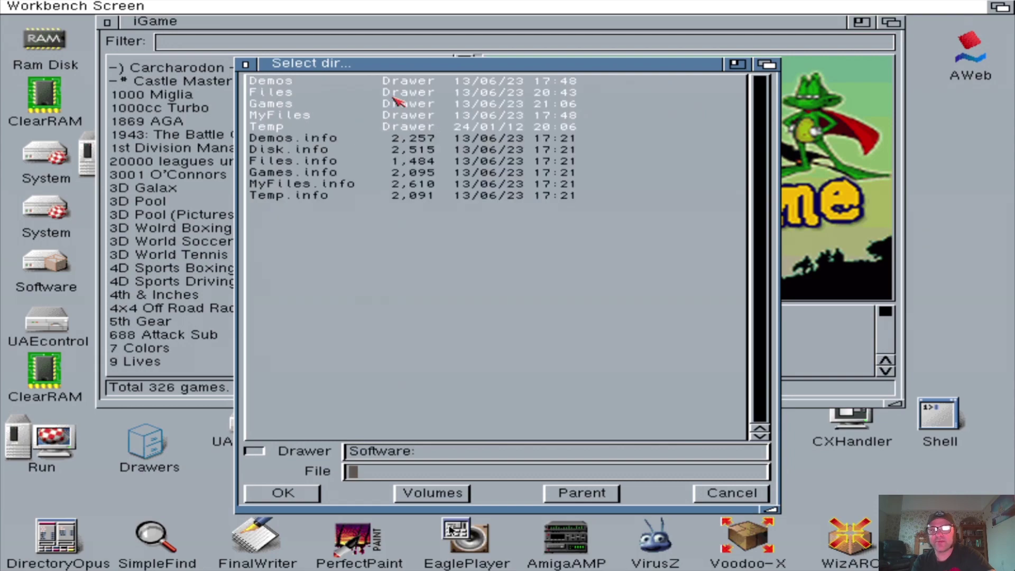
left_click(311, 104)
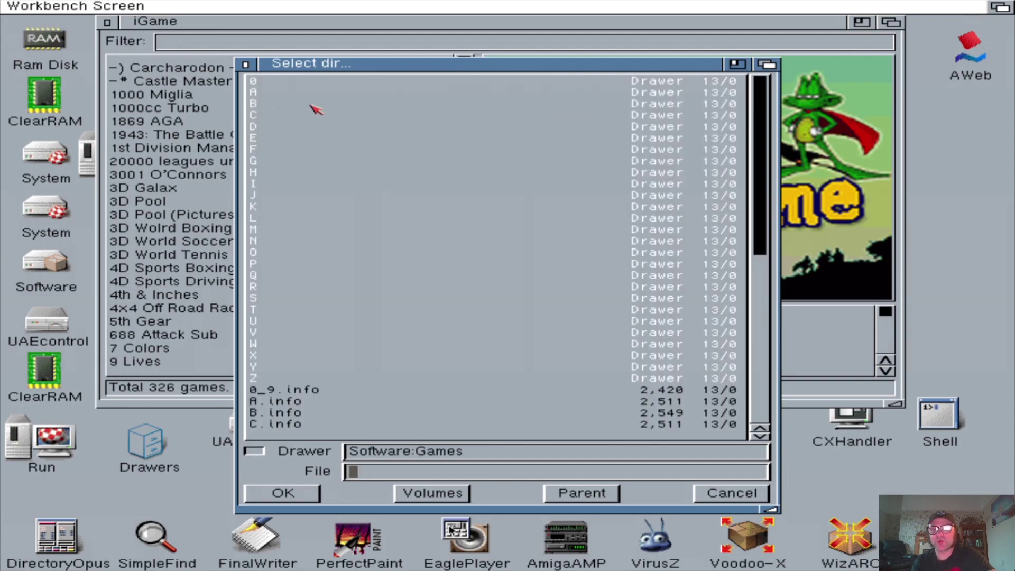
left_click(282, 162)
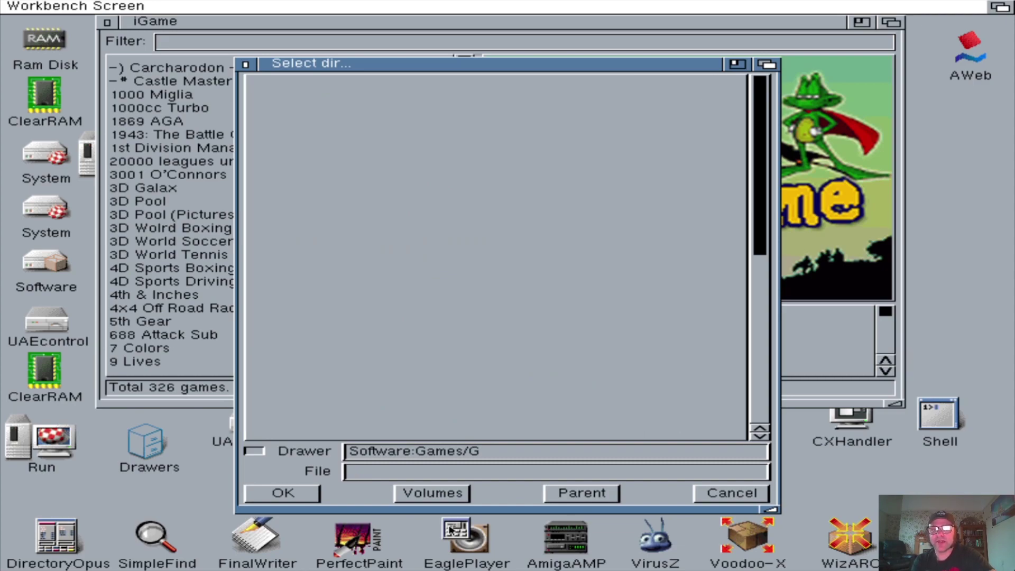
left_click(296, 496)
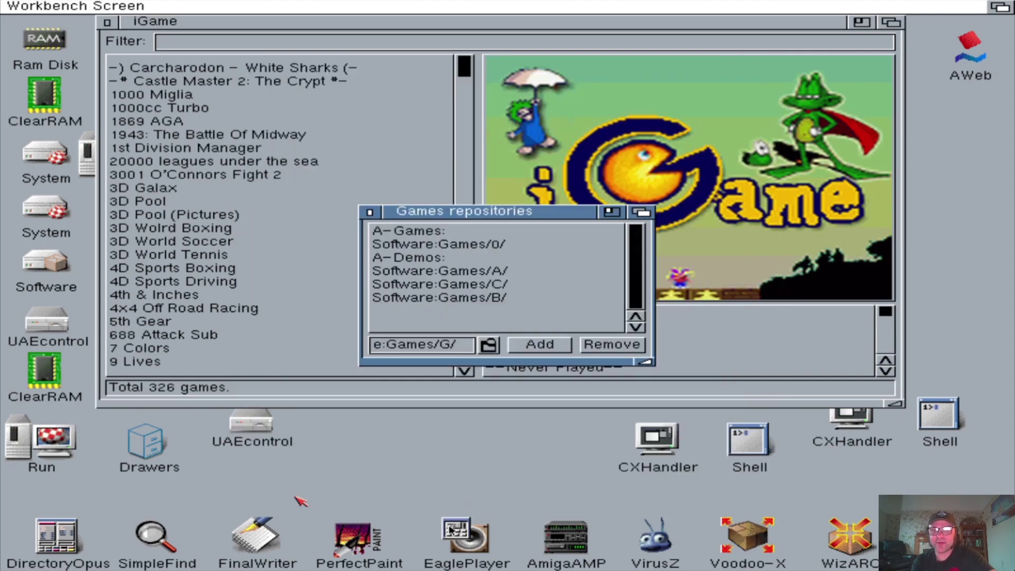
left_click(540, 352)
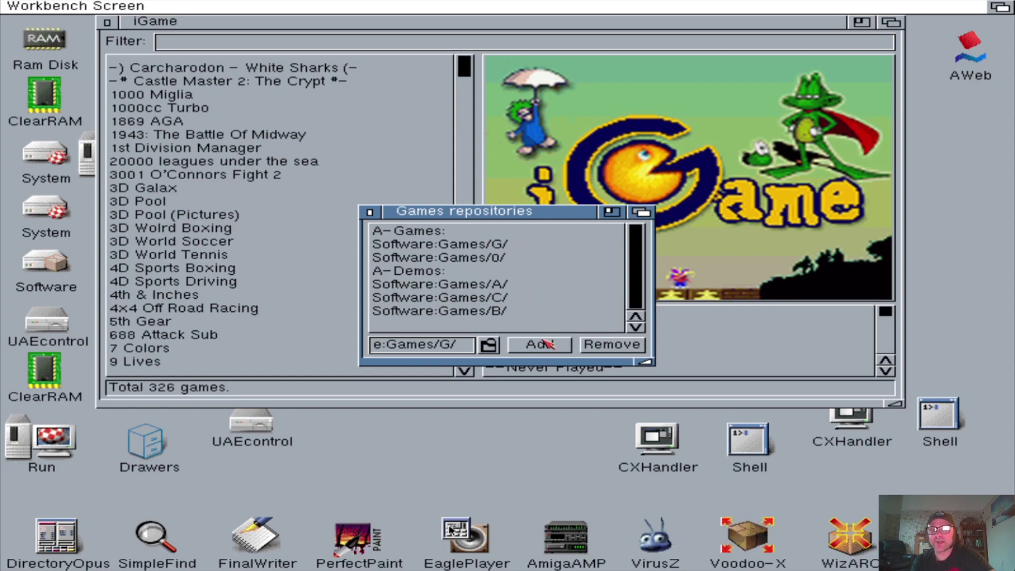
left_click(372, 215)
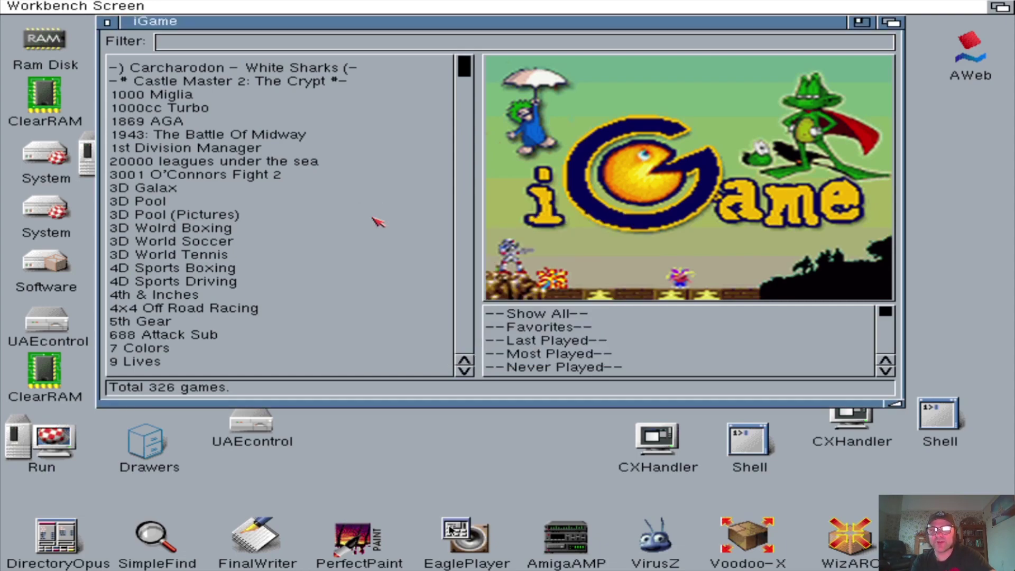
Scan the repositories to update iGame's game list.
right_click(99, 6)
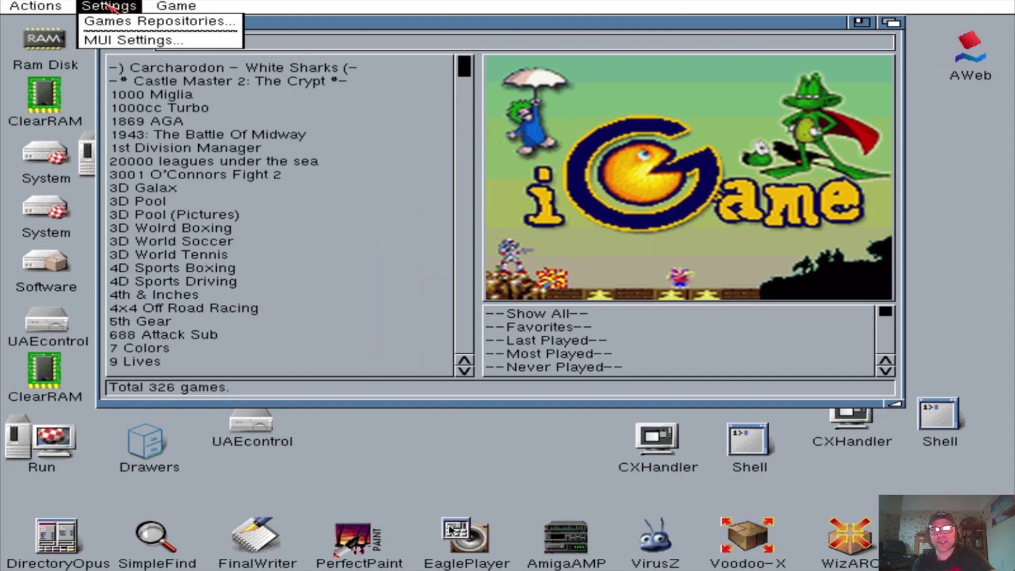
mouse_move(29, 6)
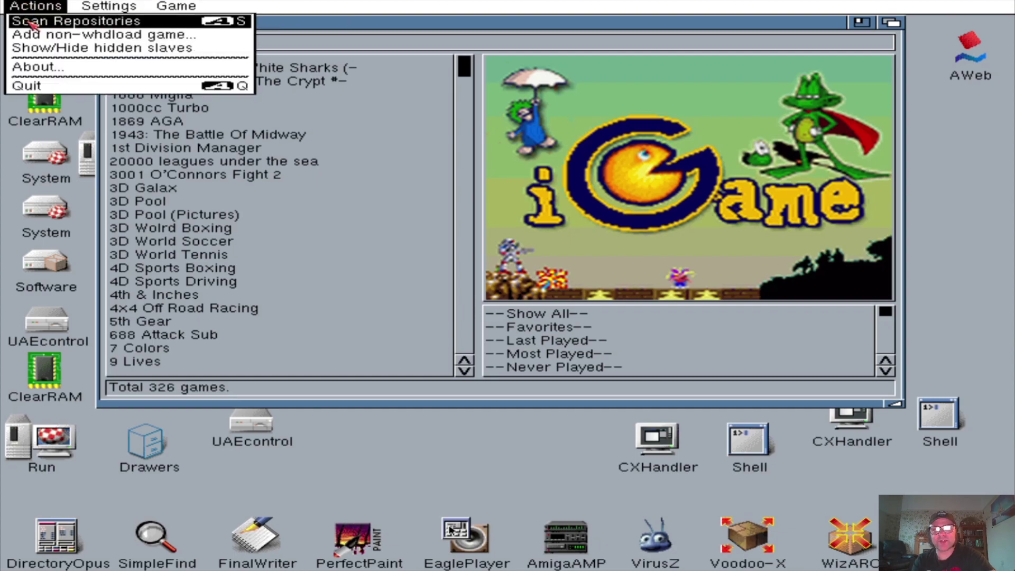
right_click(29, 22)
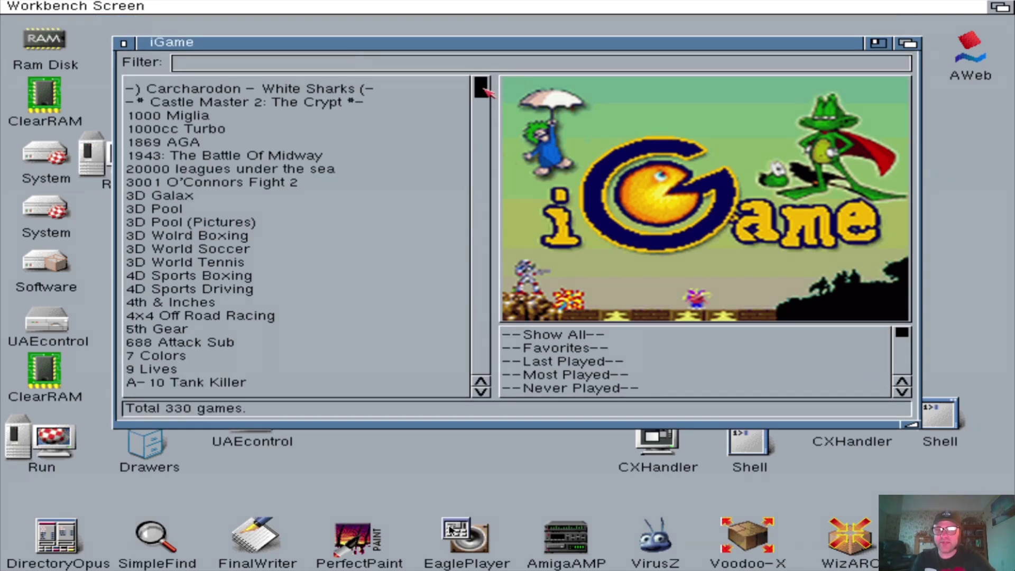
Test-run Gadgets Lost In Time from iGame's game list, exit the game and return to iGame.
left_click_drag(481, 88, 461, 353)
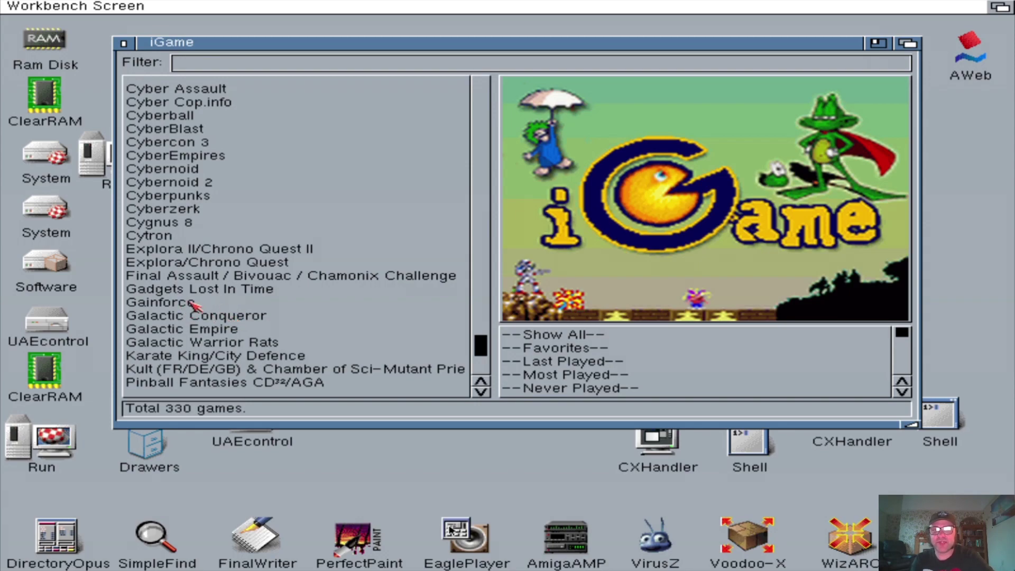
double_click(234, 295)
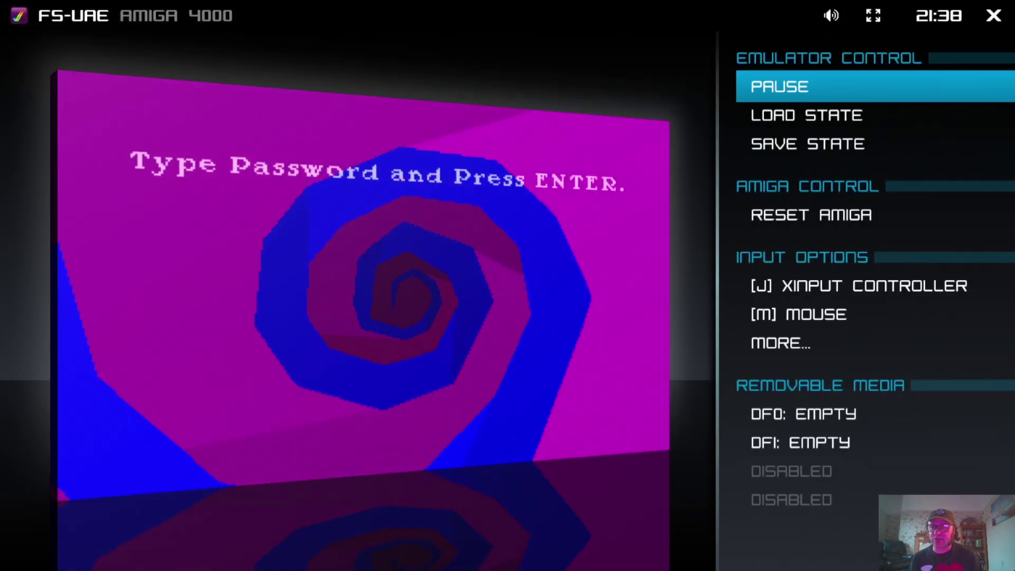
key("F12")
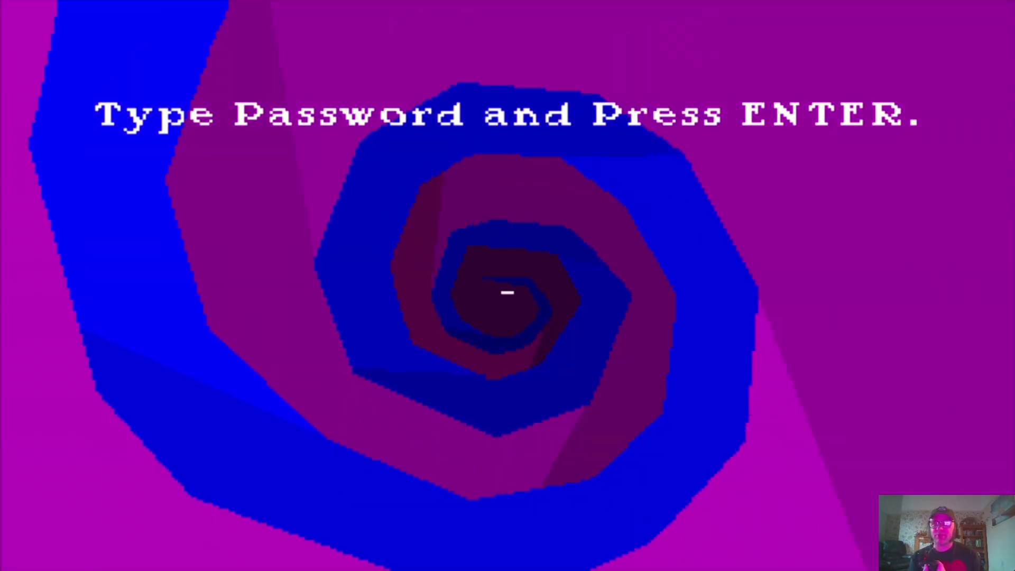
key("F12")
key("F12")
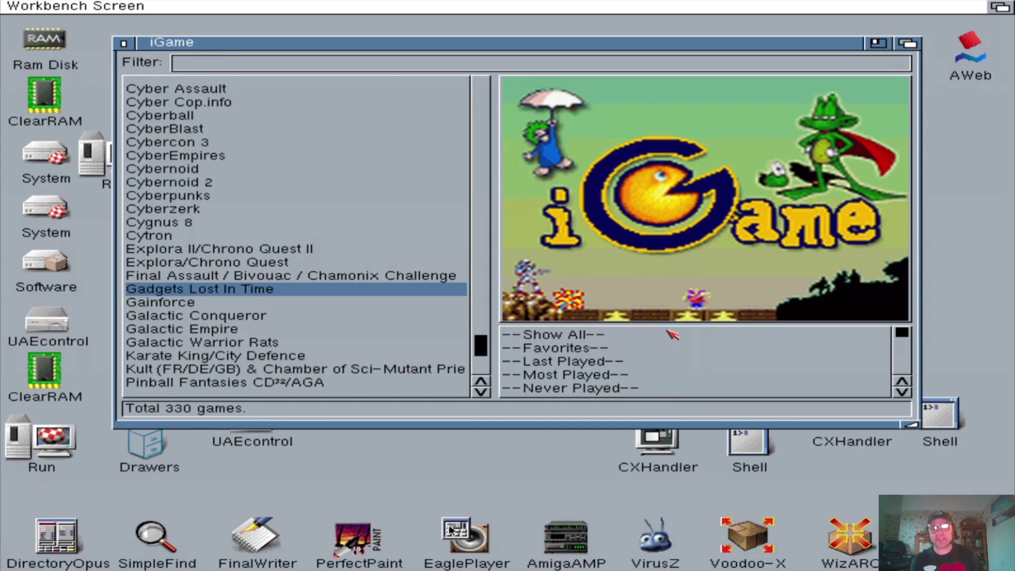
Try to run Galactic Empire from the game list, quit WHDLoad and close iGame.
double_click(252, 332)
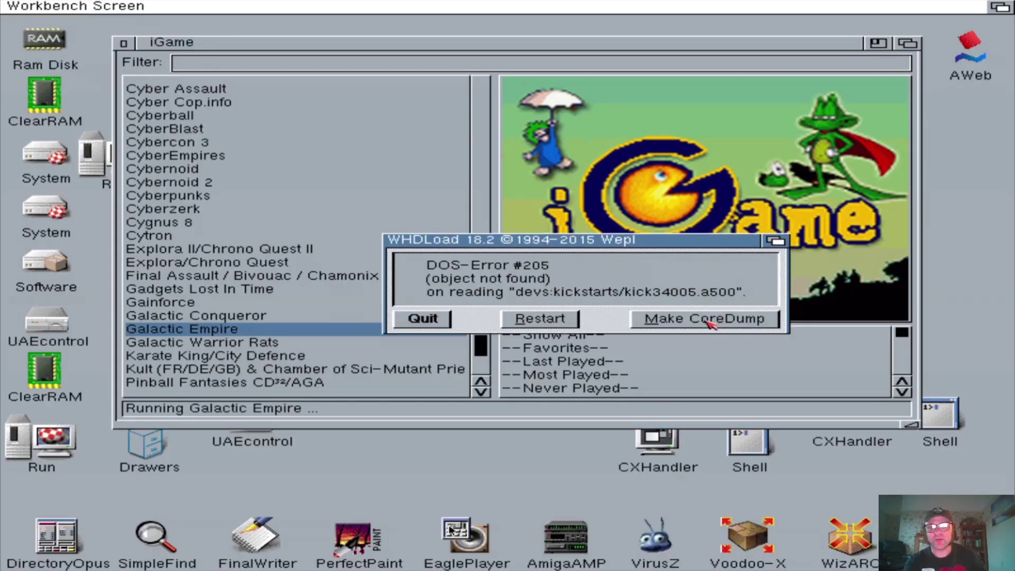
left_click(445, 321)
left_click(126, 43)
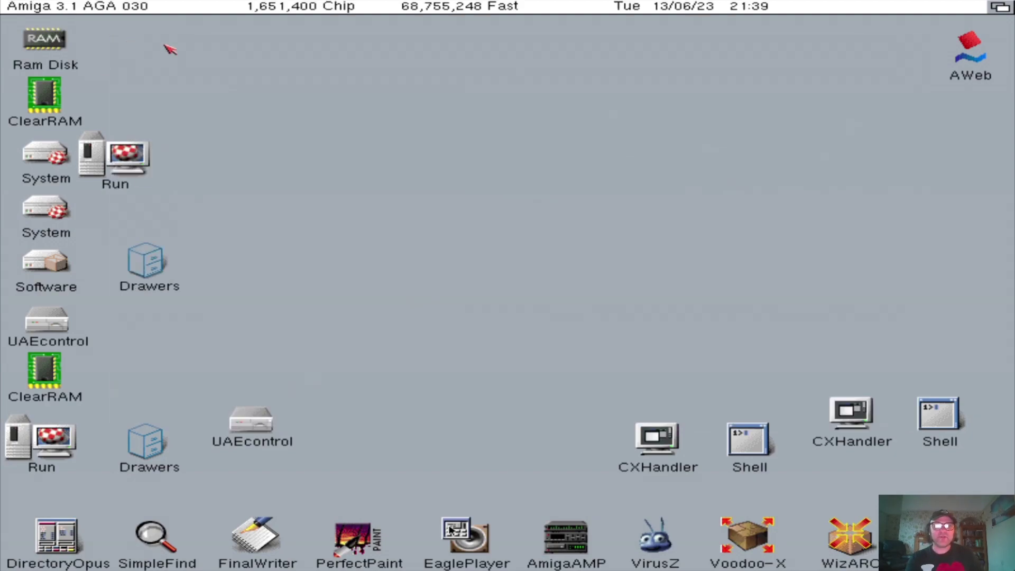